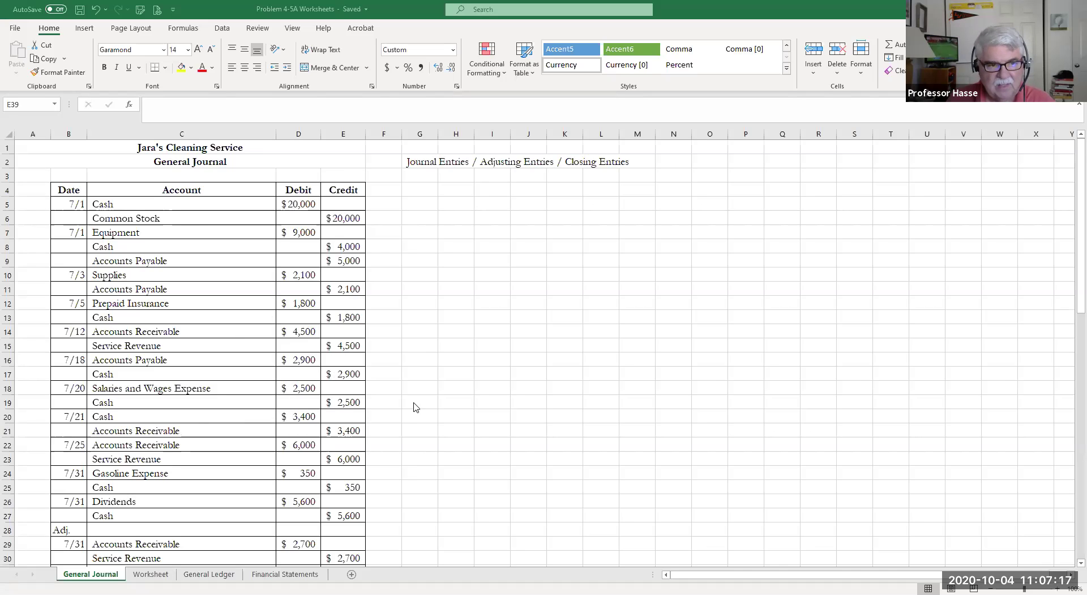
- Scroll the General Journal, then show the Worksheet sheet with Adjusted Trial Balance totals of $38,900
scroll(416, 408, down, 1)
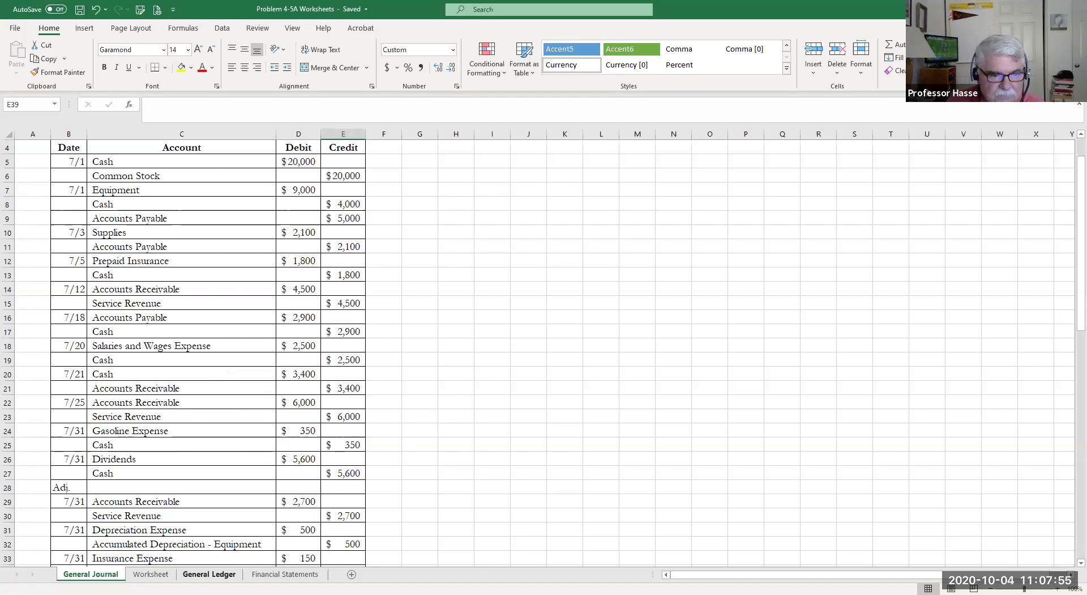
click(199, 573)
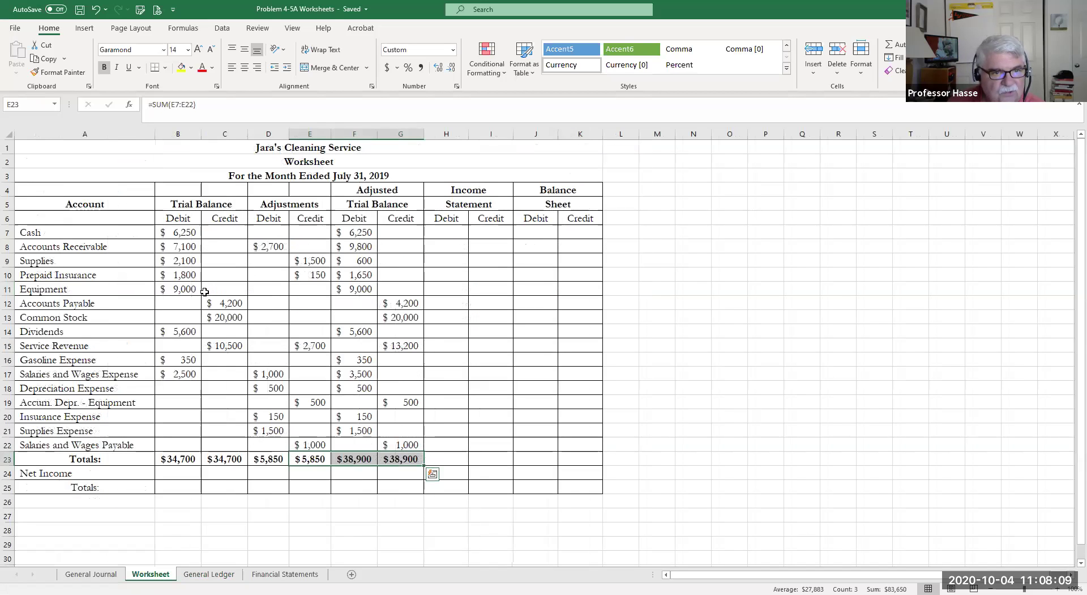
- Select the Worksheet trial balance amounts B7:C23 down to Totals, then return to the General Journal
click(168, 229)
drag(168, 229, 228, 276)
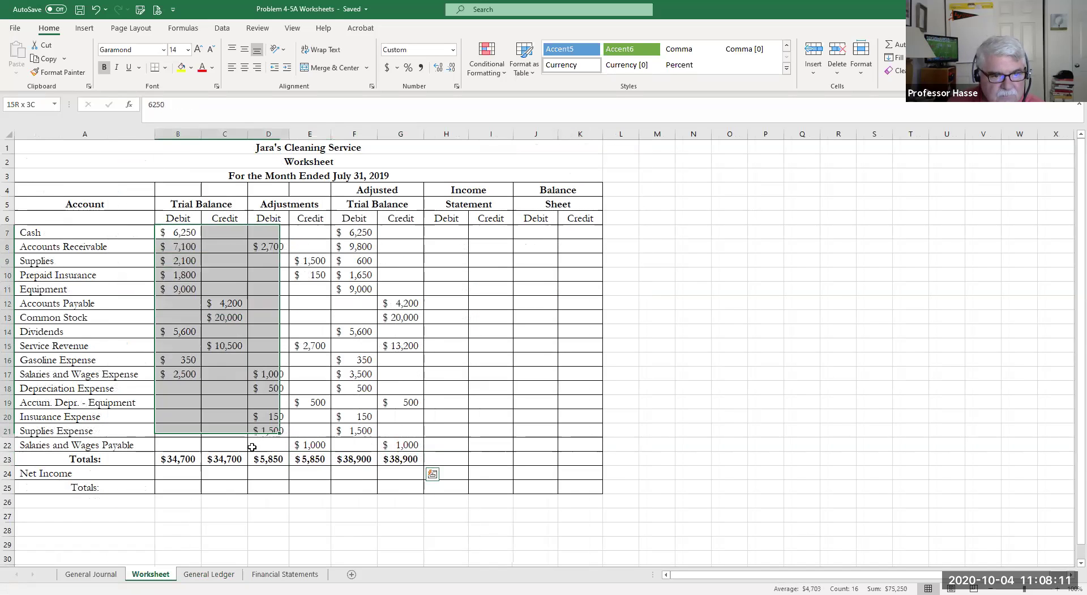
drag(252, 447, 244, 460)
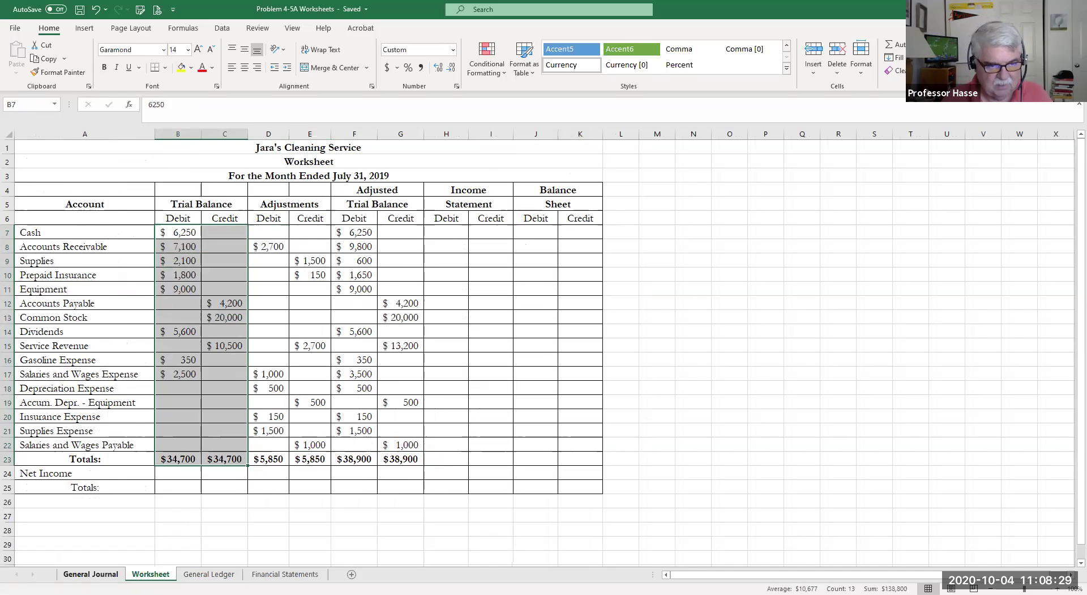
click(90, 573)
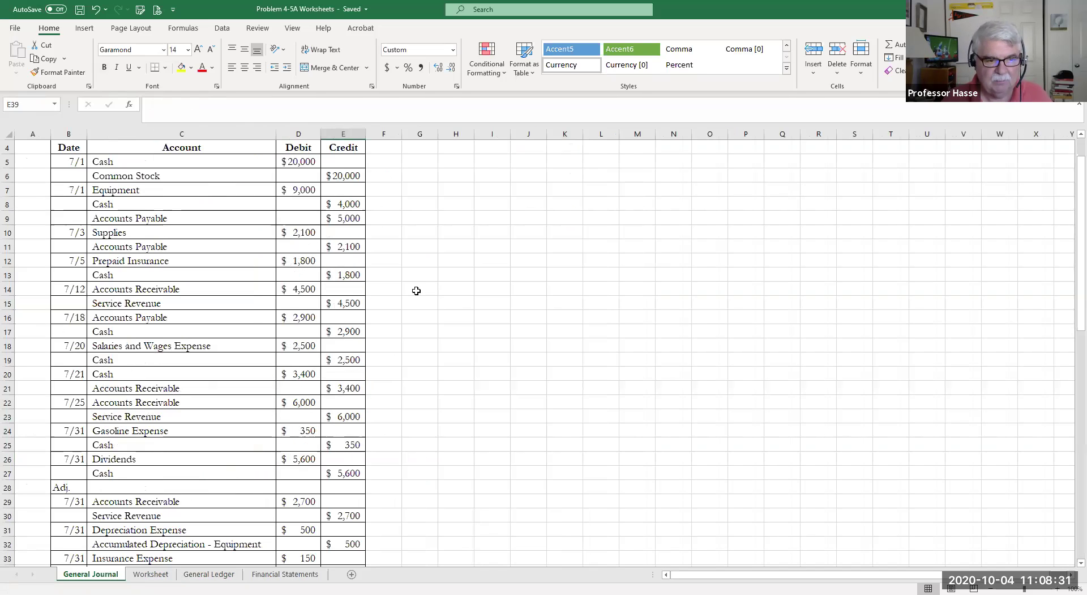
- Scroll to the 7/31 adjusting entries, then view the General Ledger T-accounts
scroll(448, 287, down, 6)
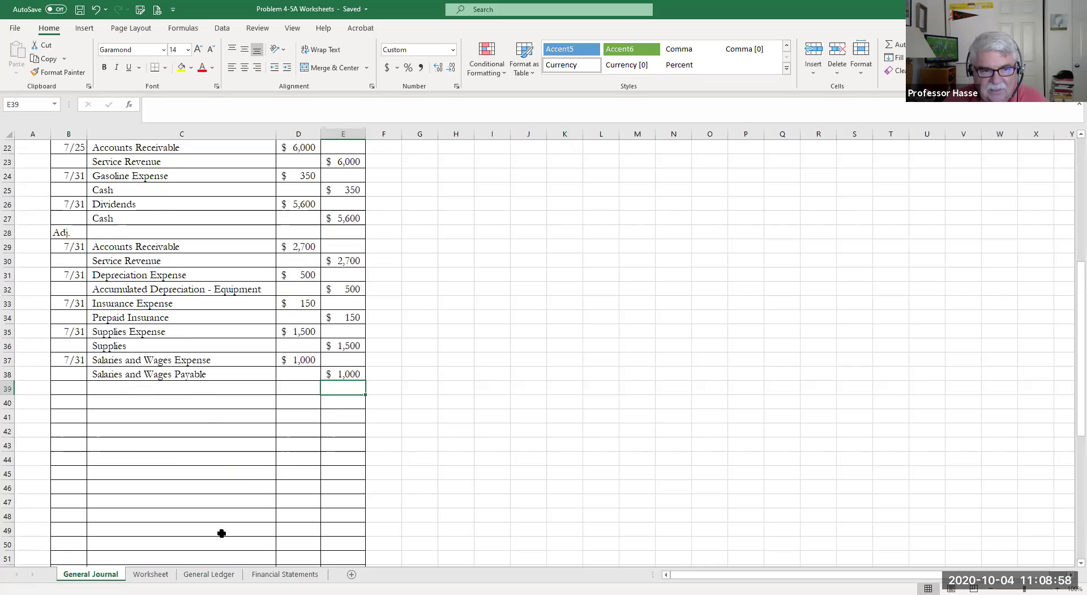
click(209, 574)
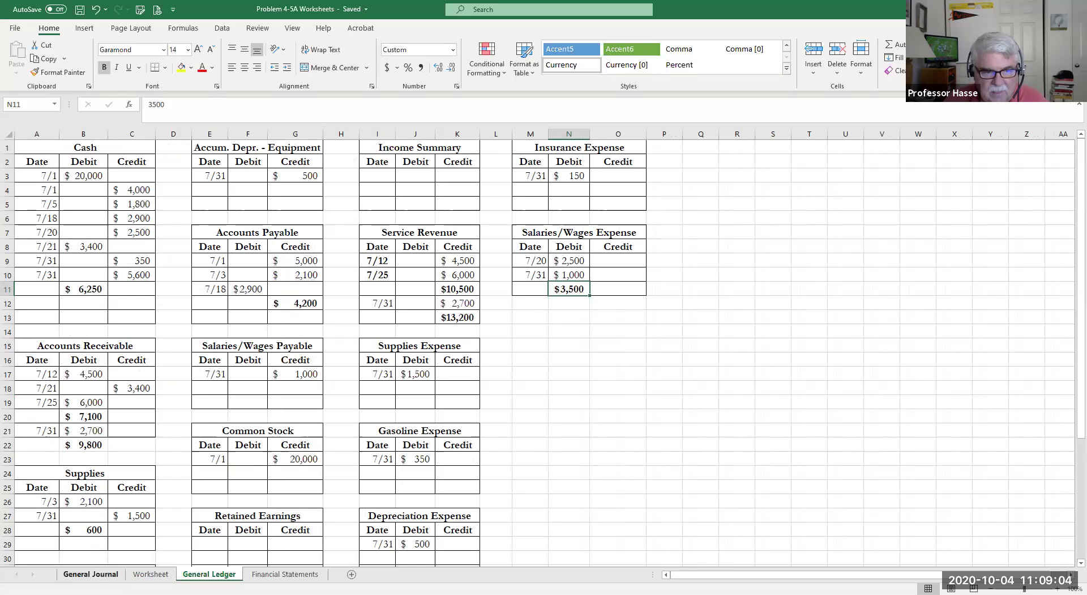
- Show the General Journal, then the Worksheet with its $34,700, $5,850 and $38,900 totals
click(81, 574)
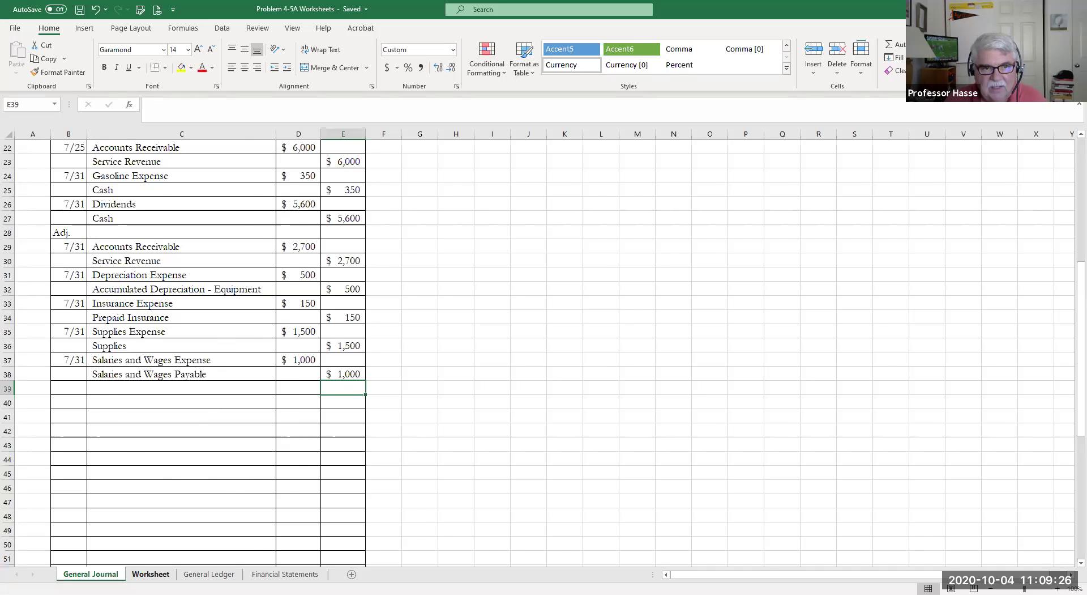
click(151, 574)
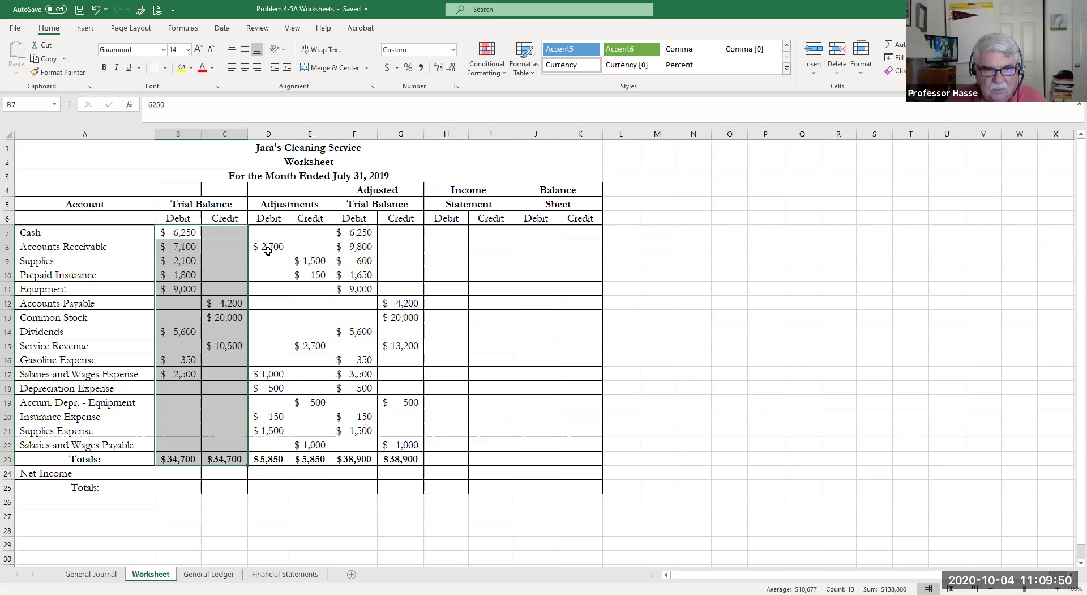
click(363, 248)
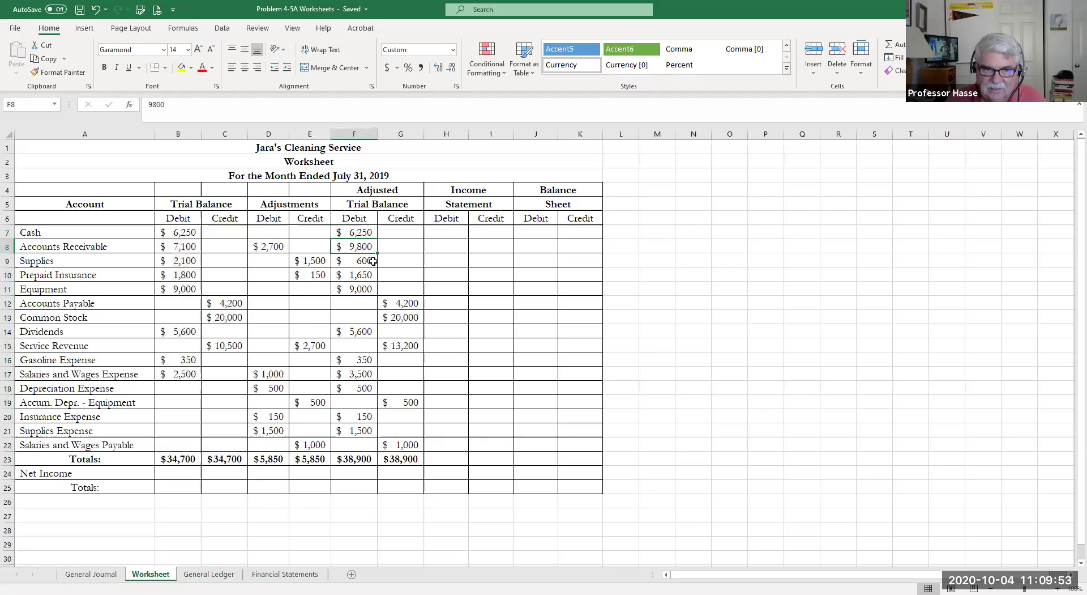
click(170, 259)
click(303, 259)
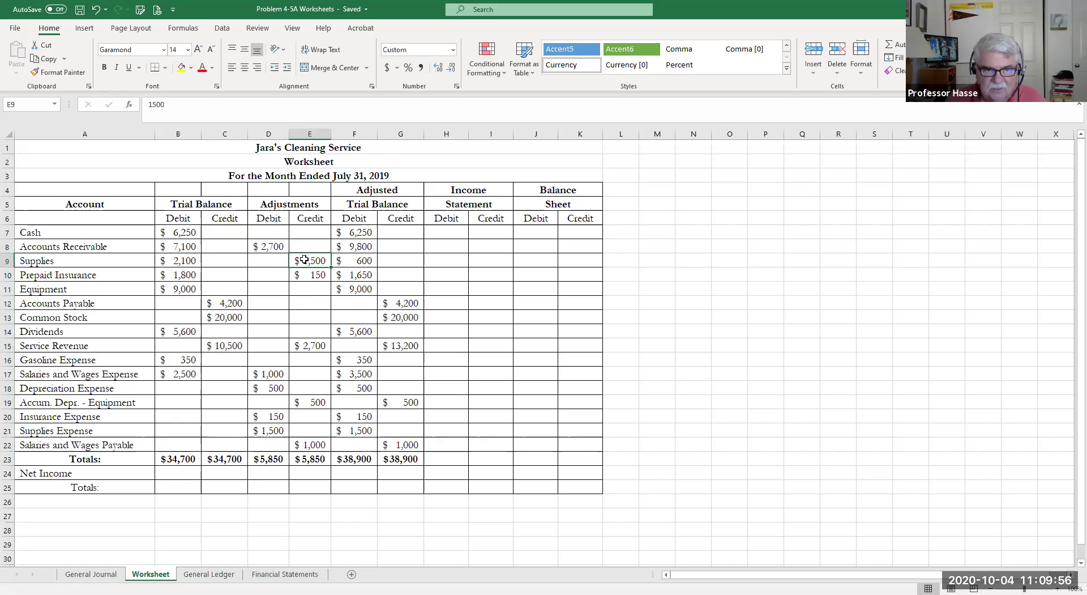
click(355, 261)
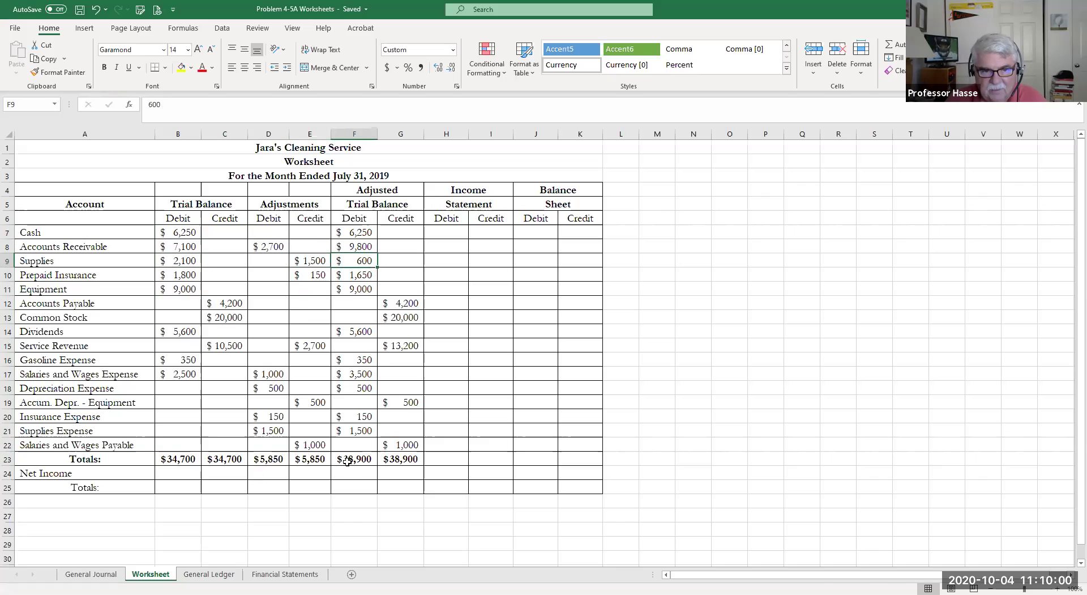
drag(343, 459, 411, 459)
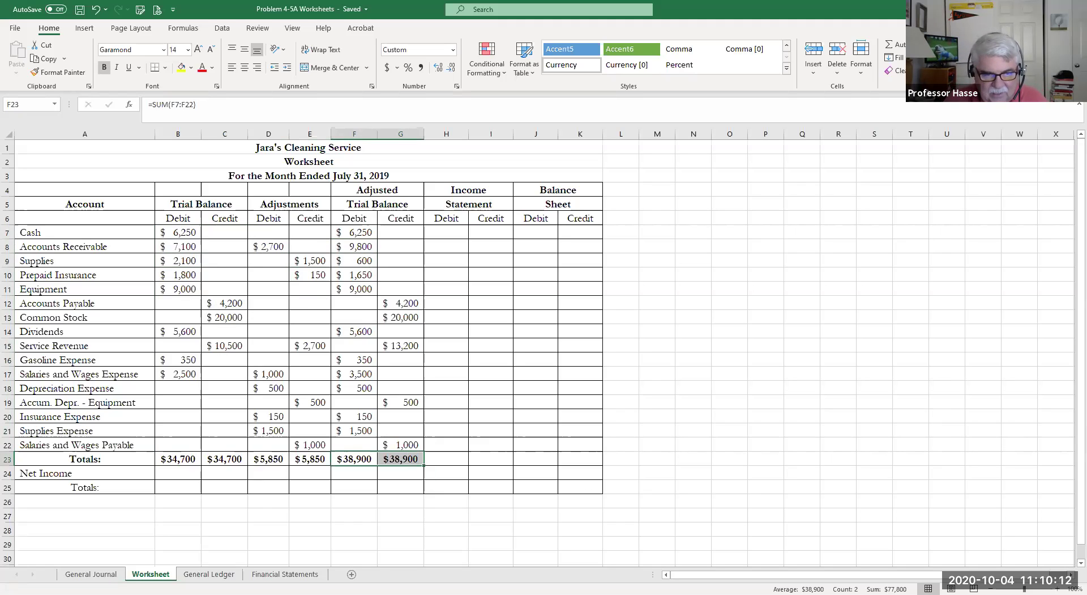
click(209, 573)
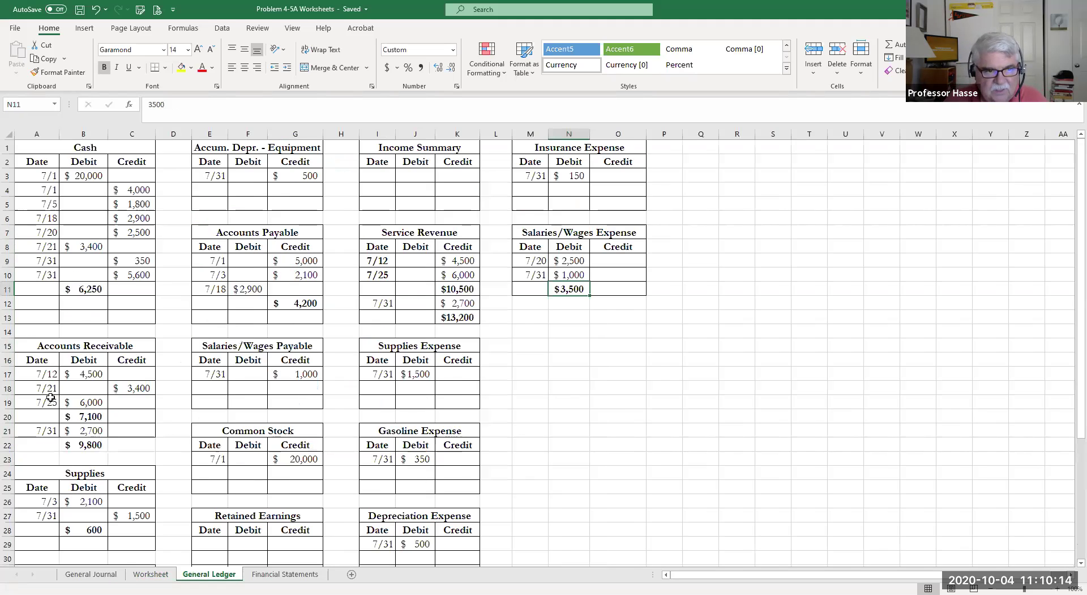
scroll(90, 418, down, 1)
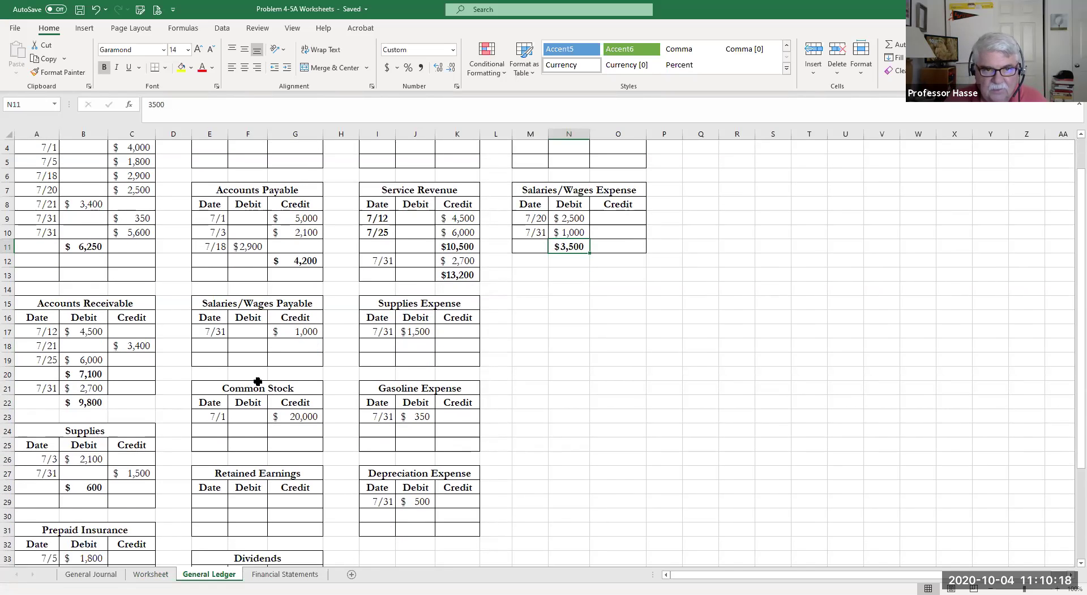
scroll(257, 374, up, 1)
scroll(388, 318, down, 1)
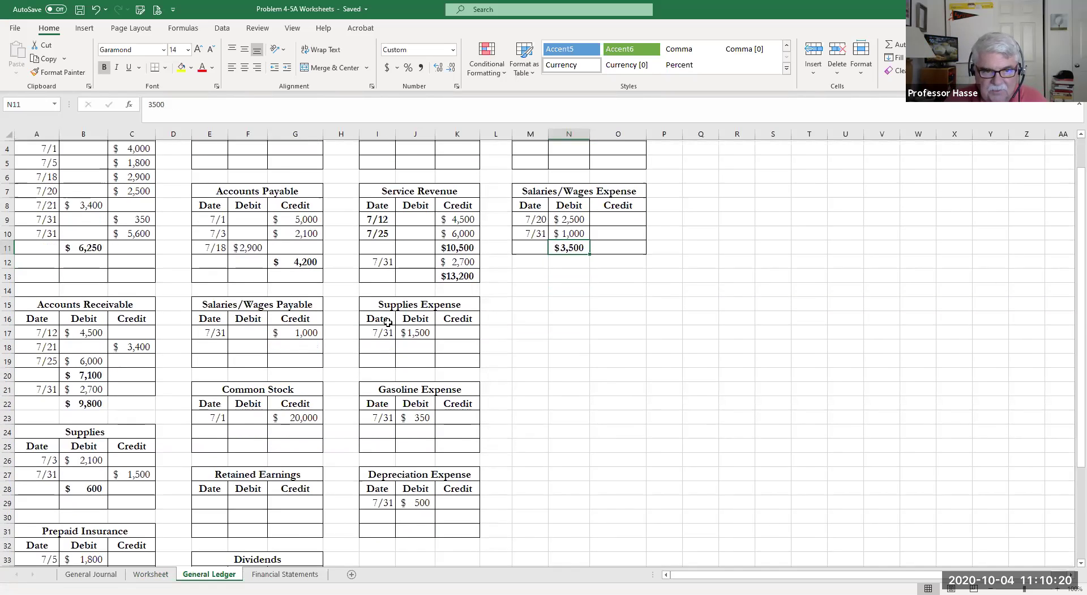
scroll(388, 322, up, 1)
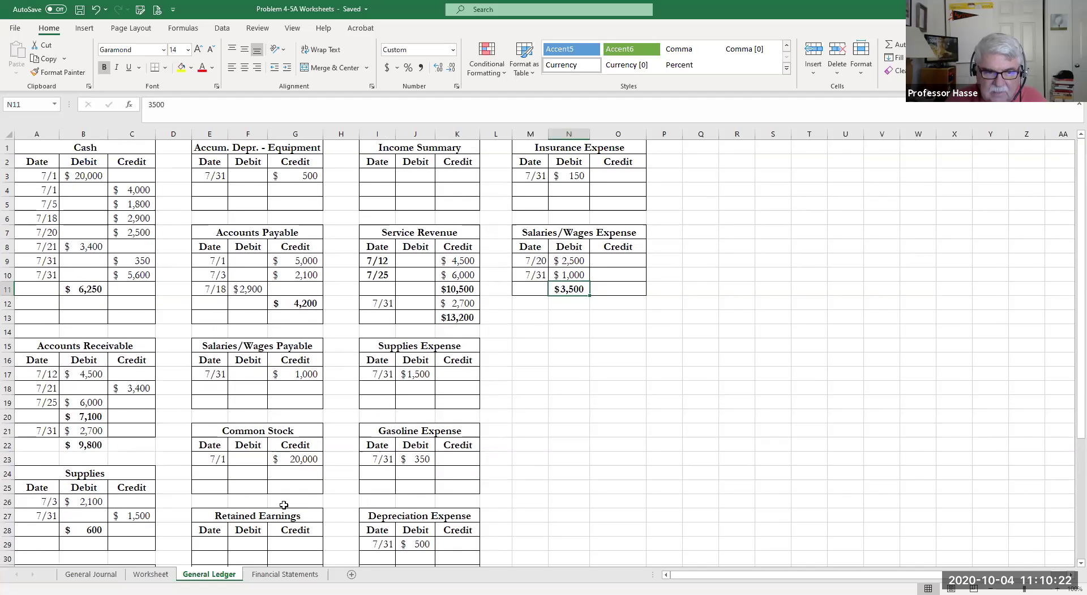
click(151, 574)
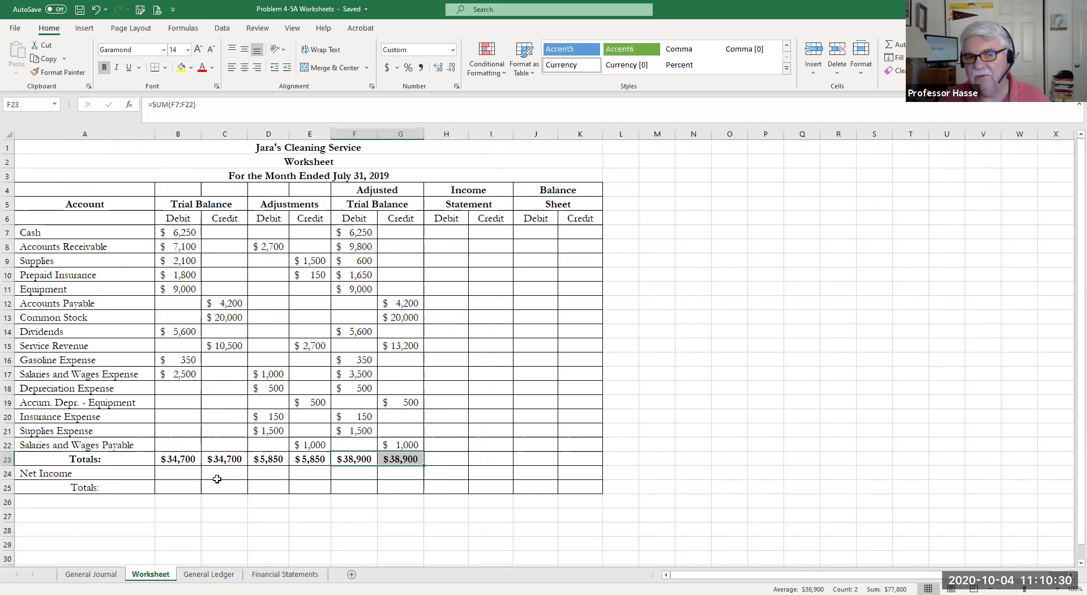
drag(441, 229, 586, 461)
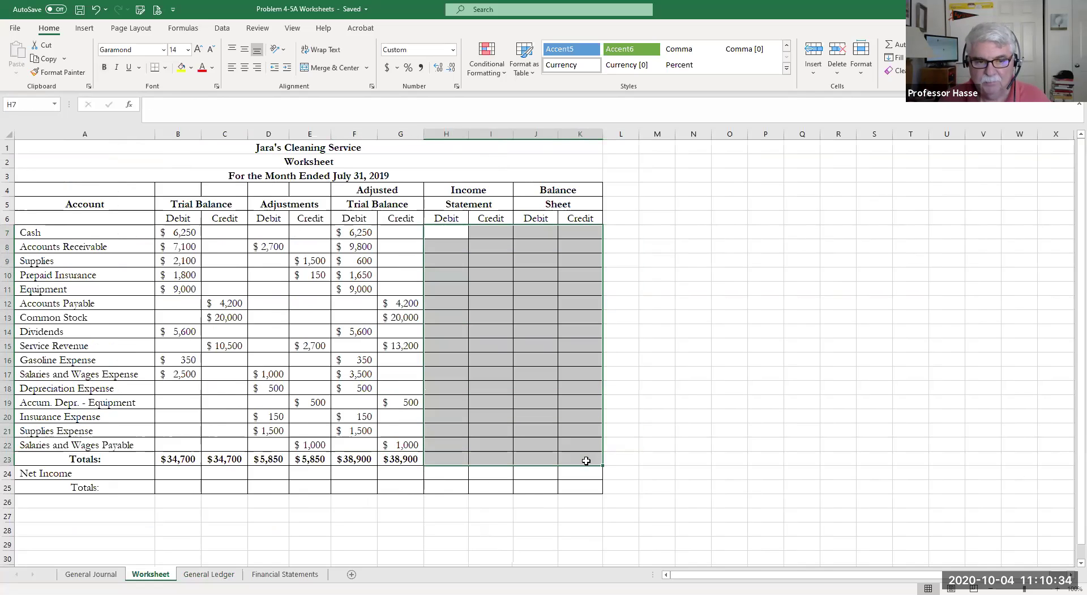
click(278, 573)
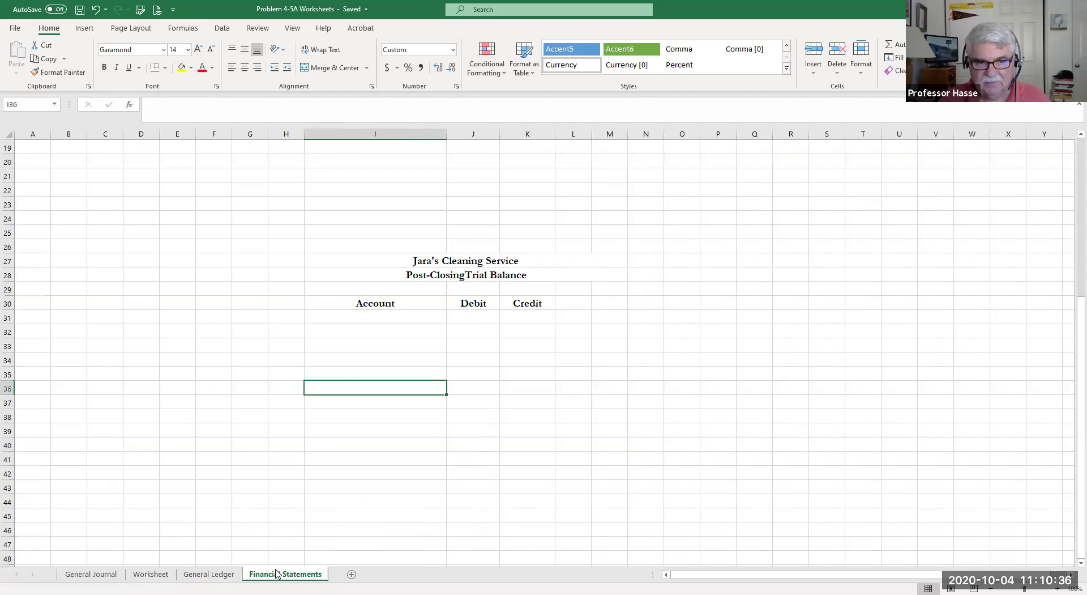
scroll(277, 449, up, 6)
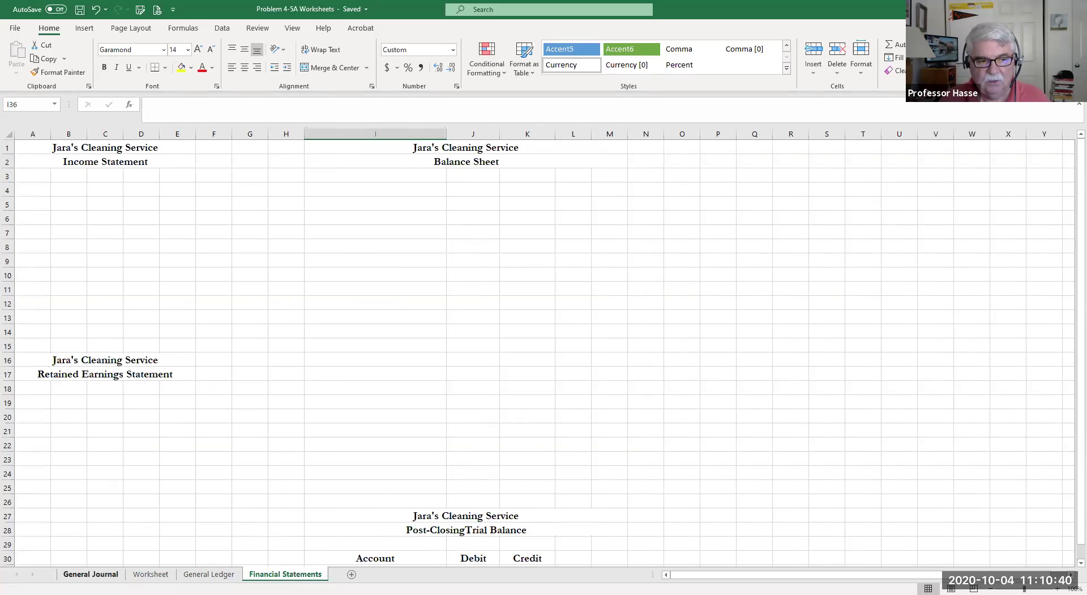
click(150, 573)
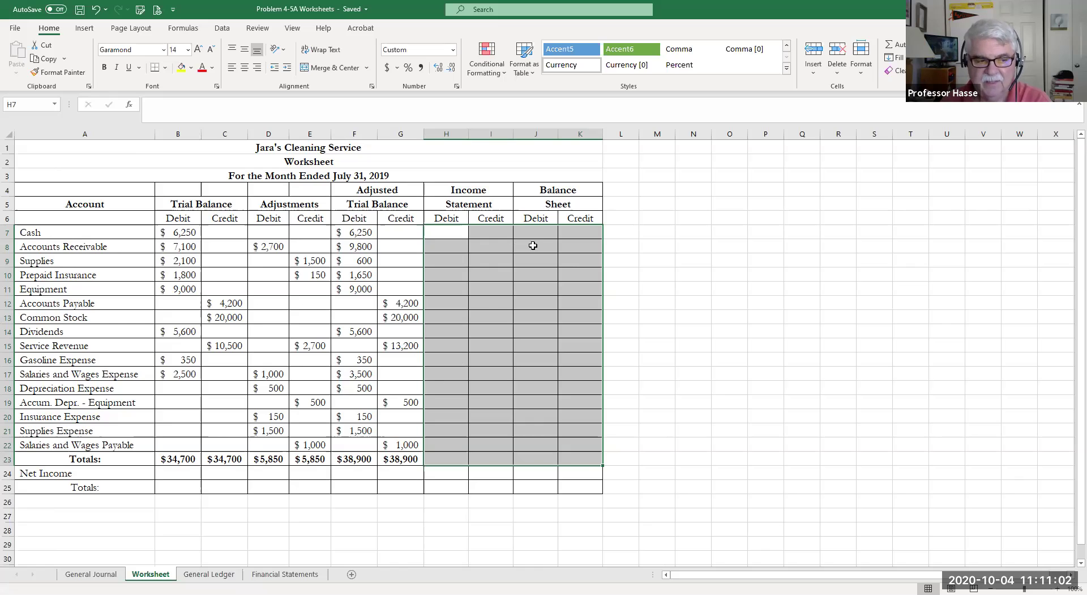
- Preview the Financial Statements sheet, return to the Worksheet, and save the Problem 4-5A workbook
click(294, 574)
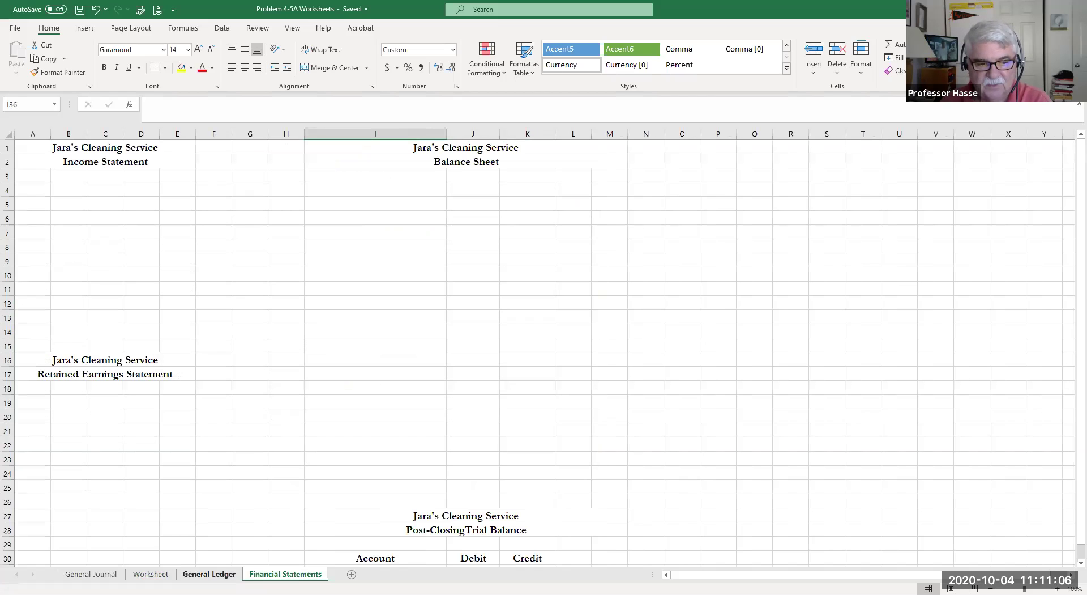
click(150, 573)
key(ctrl+Page_Down)
key(ctrl+Page_Down)
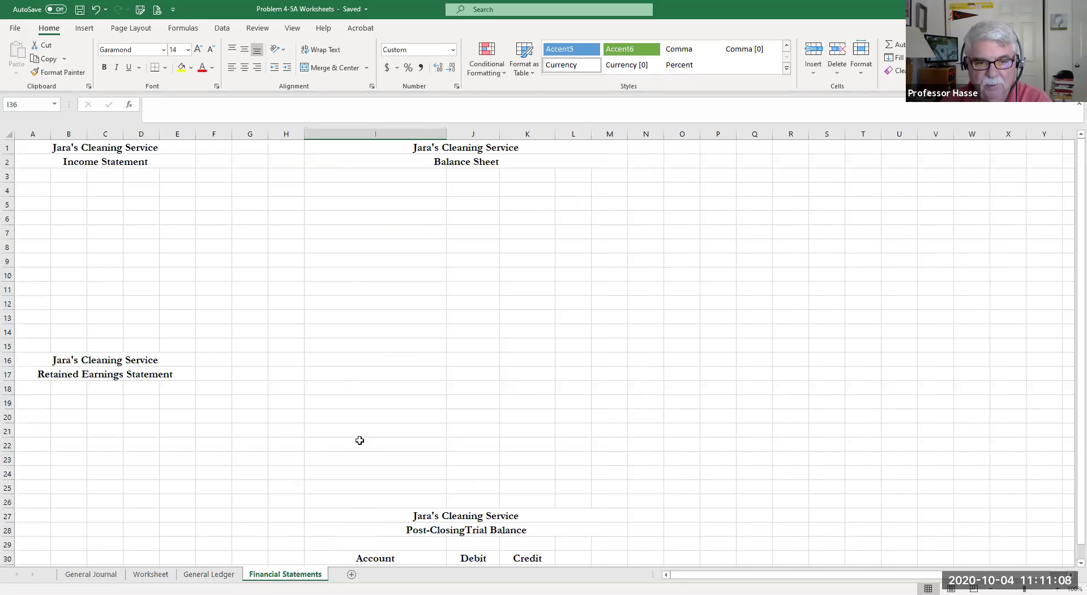
scroll(359, 442, down, 4)
scroll(359, 447, up, 4)
scroll(356, 449, down, 5)
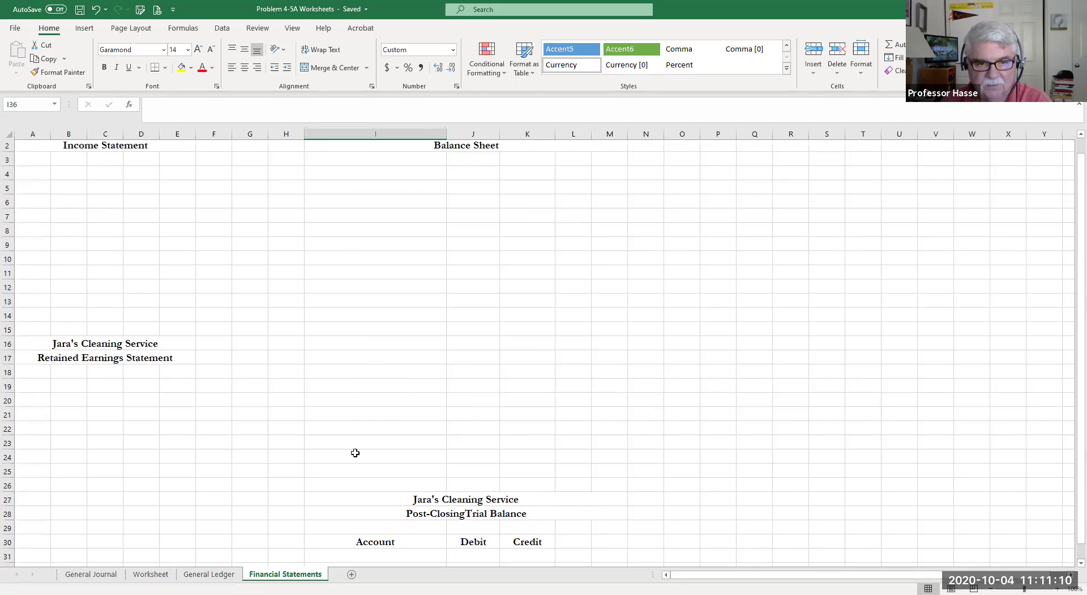
scroll(356, 451, up, 5)
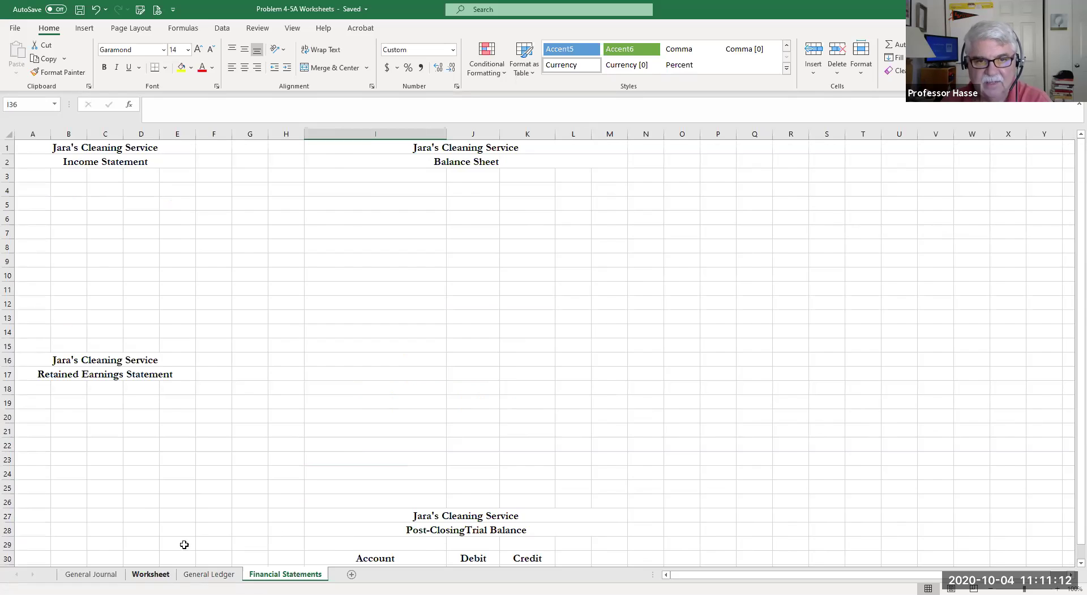
key(ctrl+Page_Up)
key(ctrl+Page_Up)
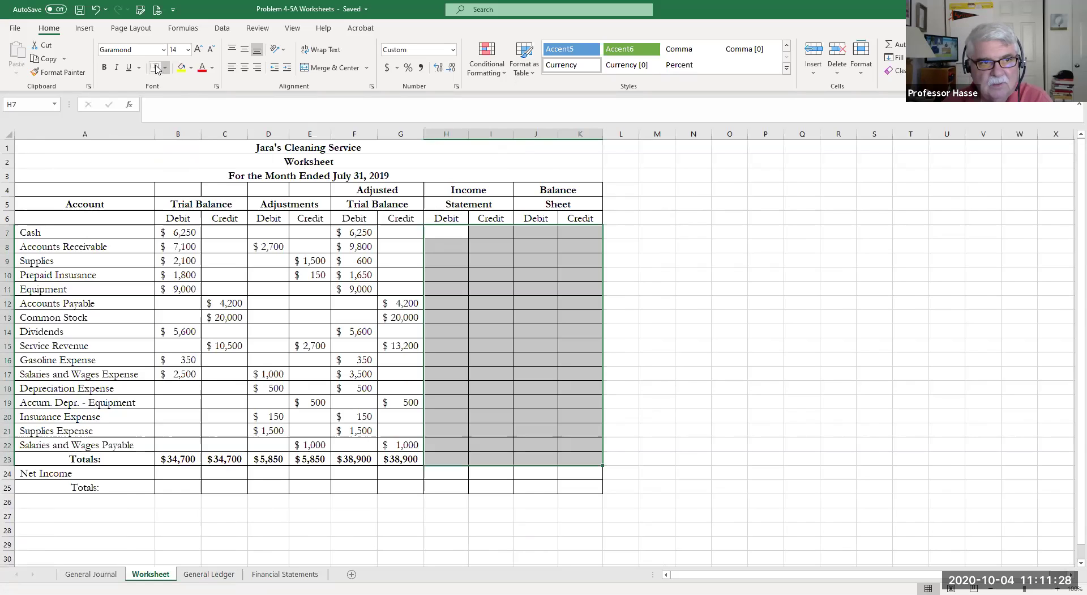
click(77, 12)
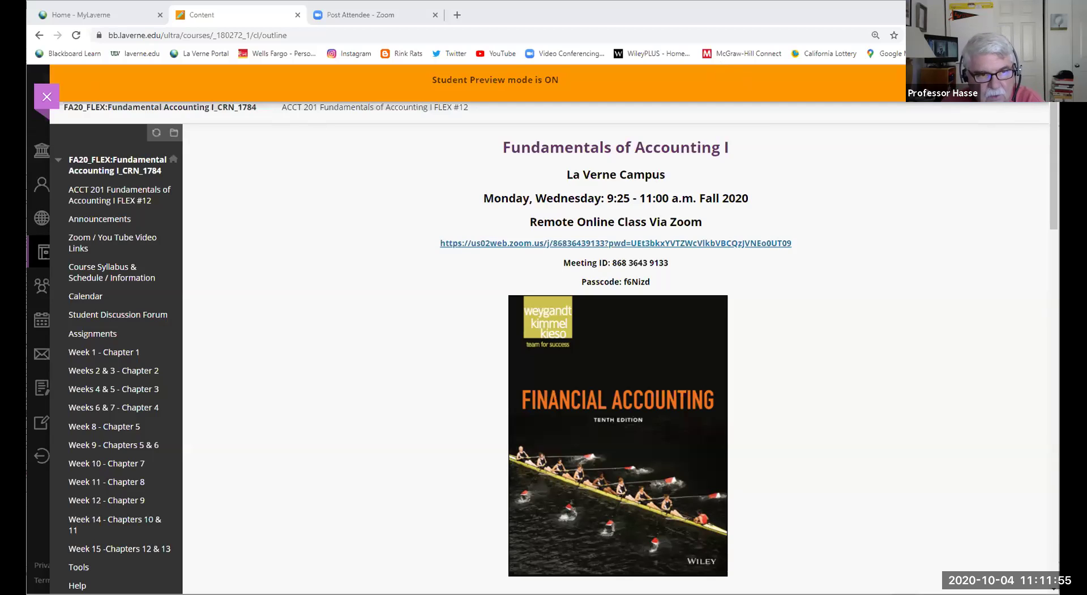
- Open the 'Weeks 6 & 7 - Chapter 4' folder from the Blackboard course menu
click(101, 409)
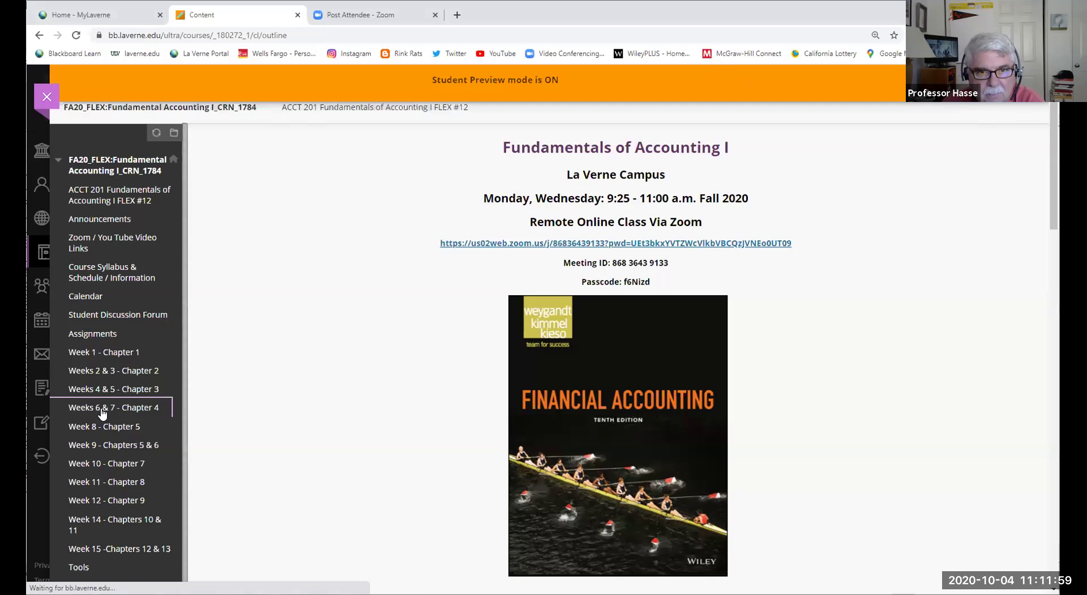